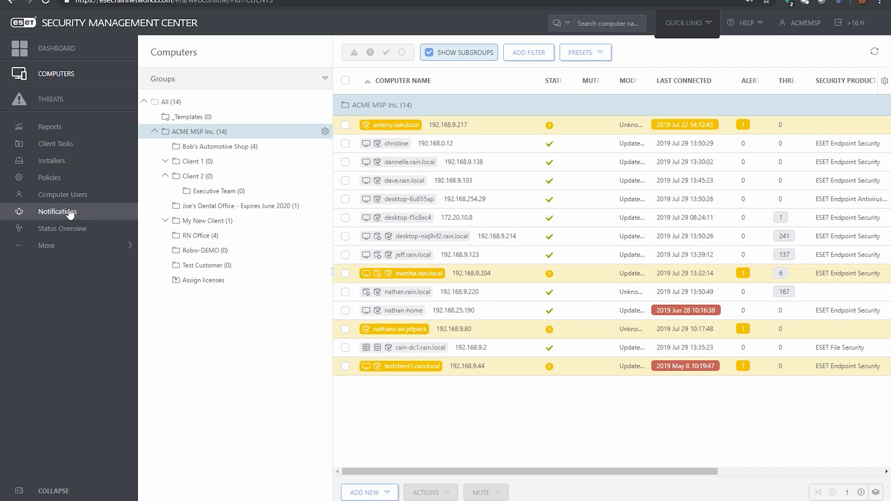
Step: Go to the Policies page from the left navigation sidebar
click(45, 180)
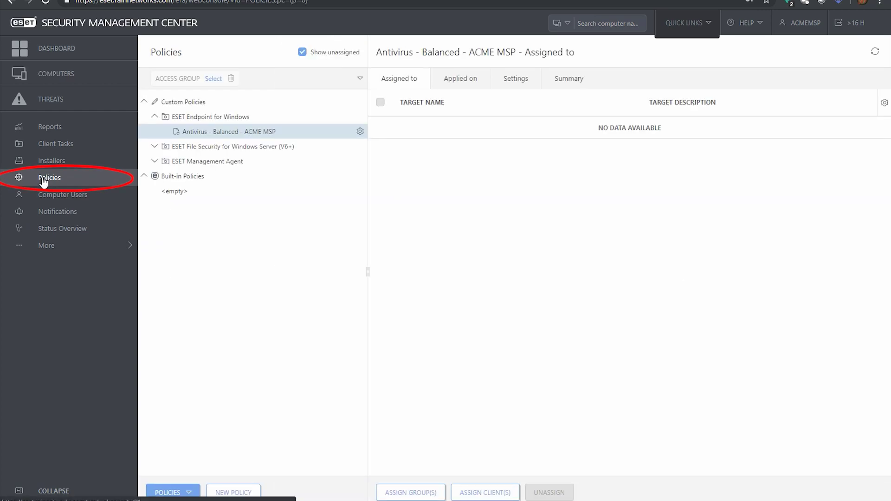
Step: Create a new policy named 'Email Protection Settings' targeting ESET Endpoint for Windows
click(234, 493)
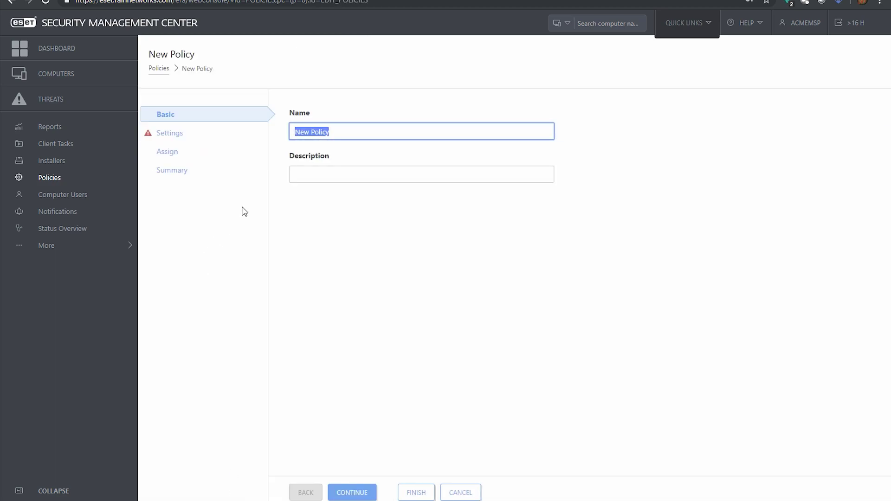
text(Email Protection Settings)
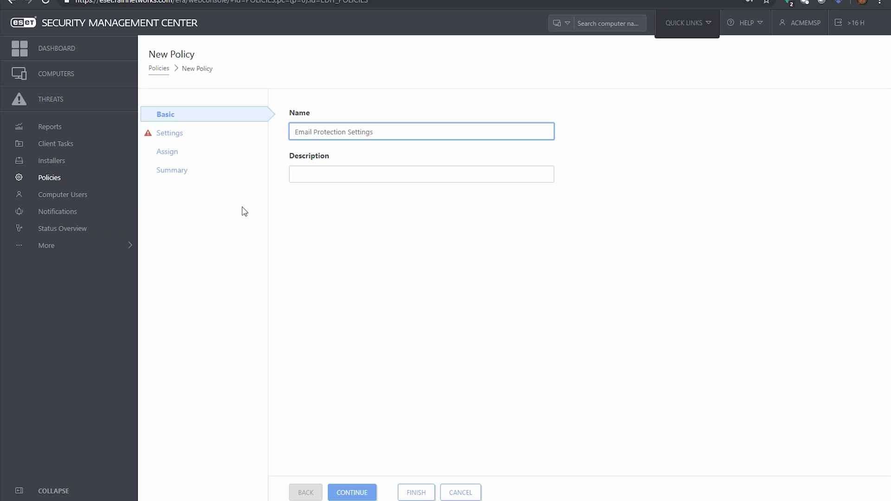
click(349, 491)
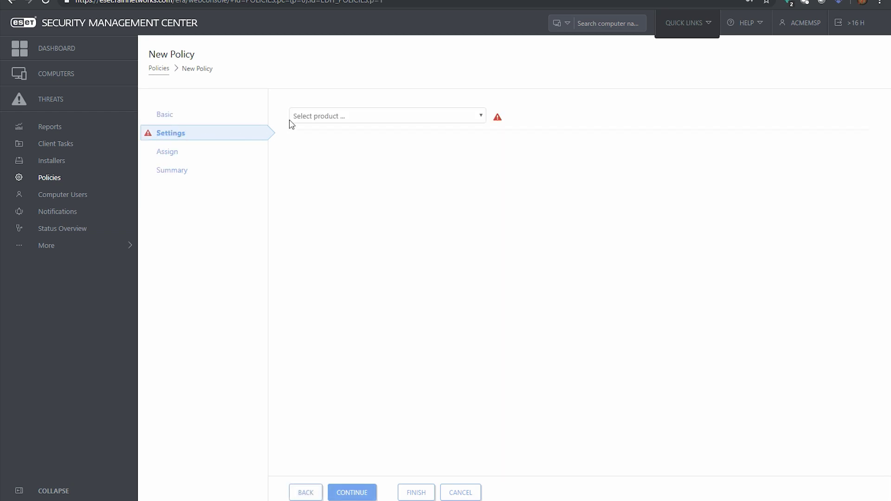
click(302, 116)
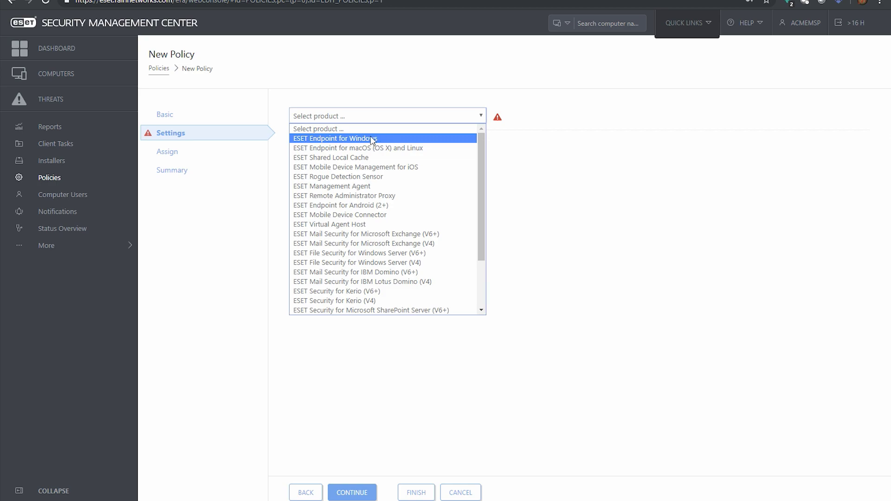
click(371, 138)
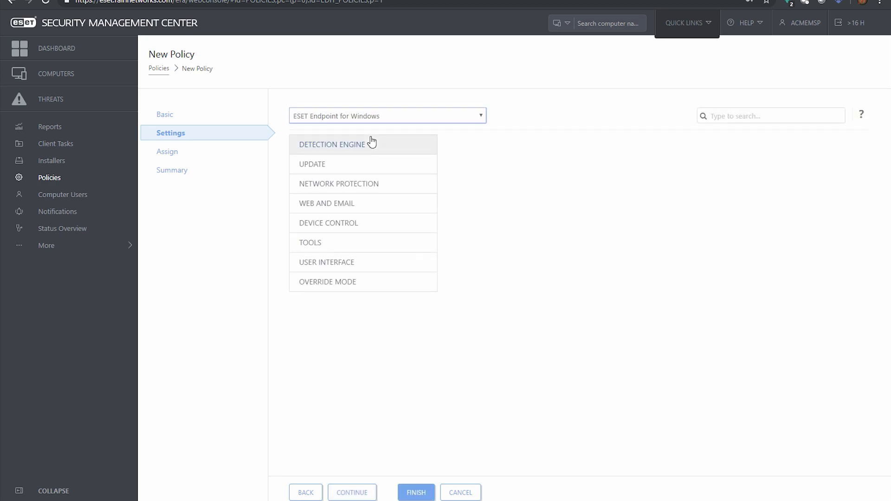
Step: Open Web and Email > Email client protection and review the Email Clients group
click(328, 202)
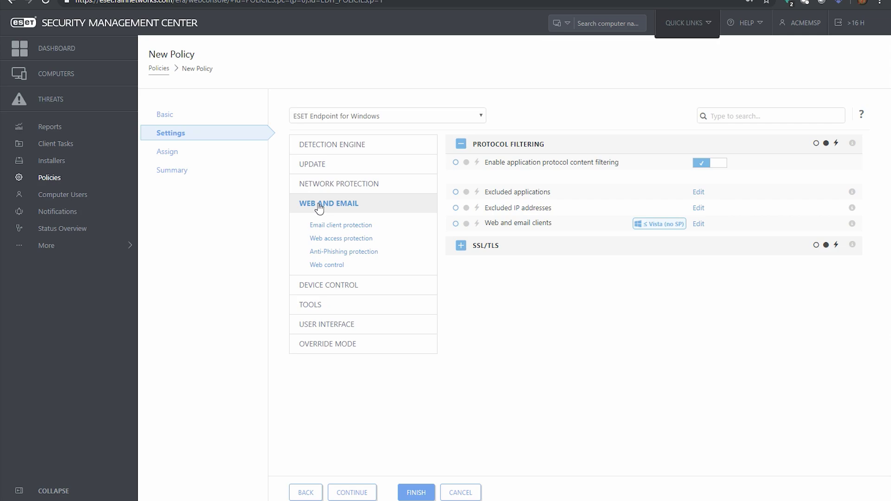
click(336, 227)
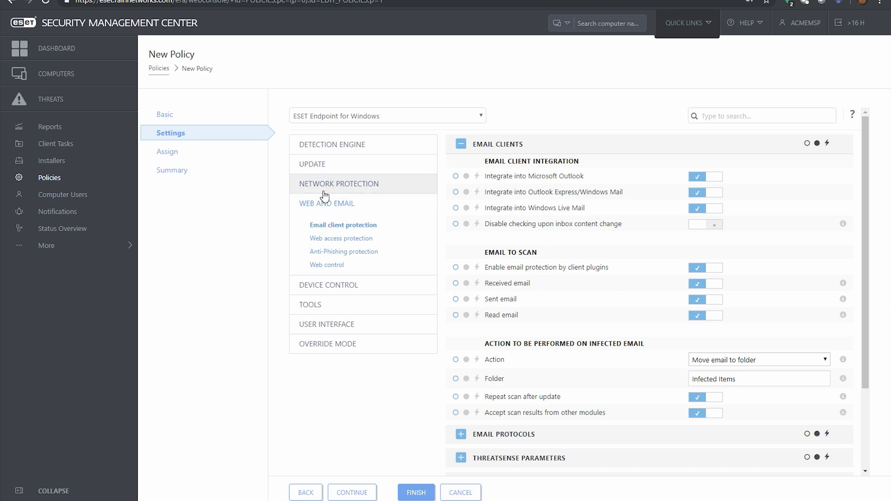
click(461, 148)
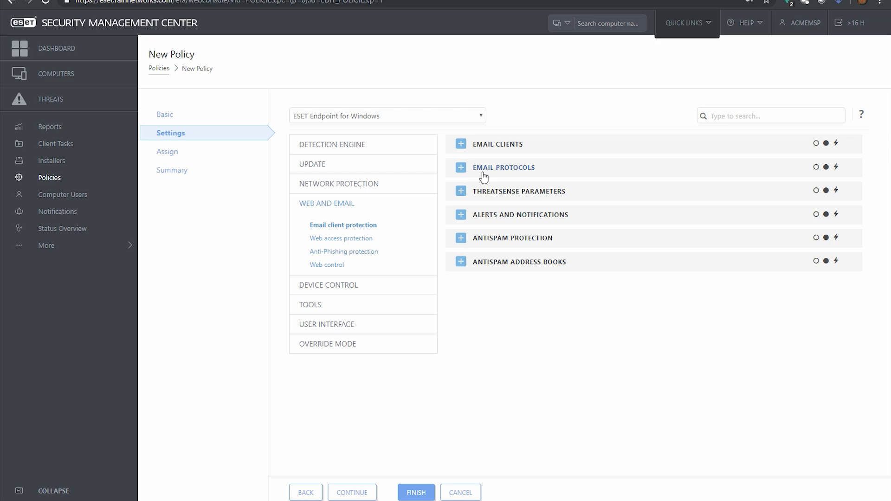
click(461, 144)
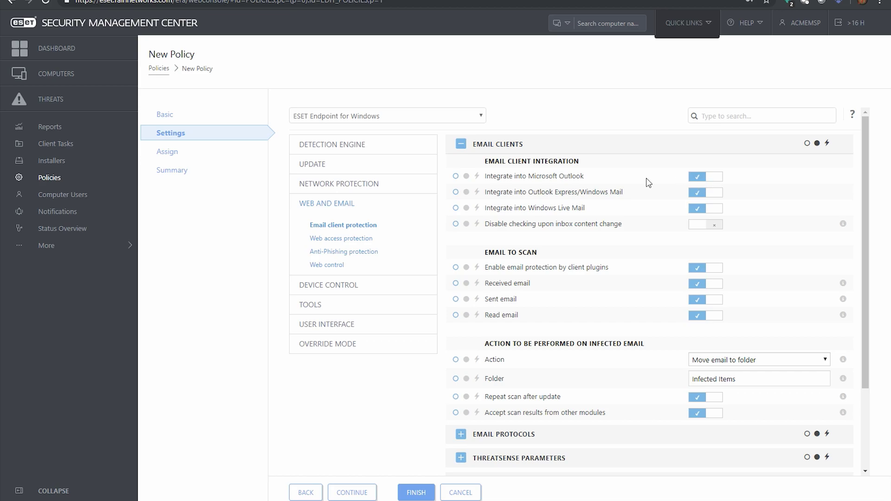
drag(484, 344, 645, 343)
click(625, 346)
Step: Review the Email Protocols and ThreatSense Parameters groups, collapsing each afterwards
click(461, 145)
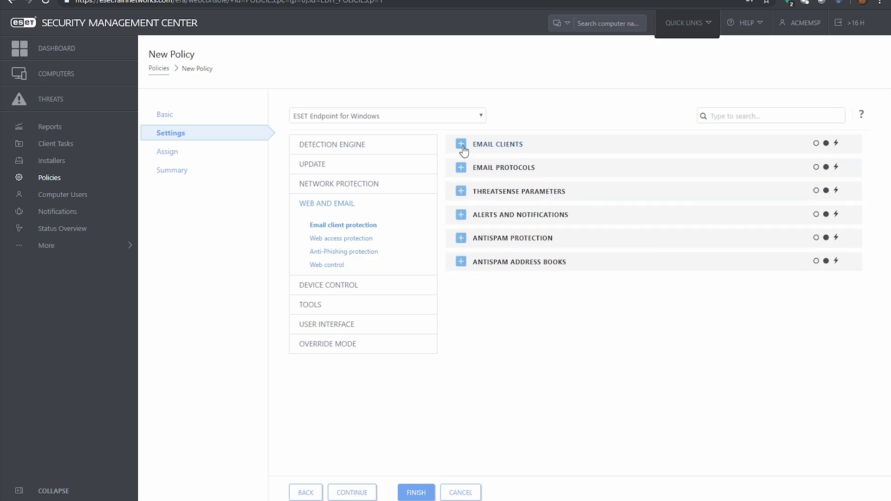
click(461, 168)
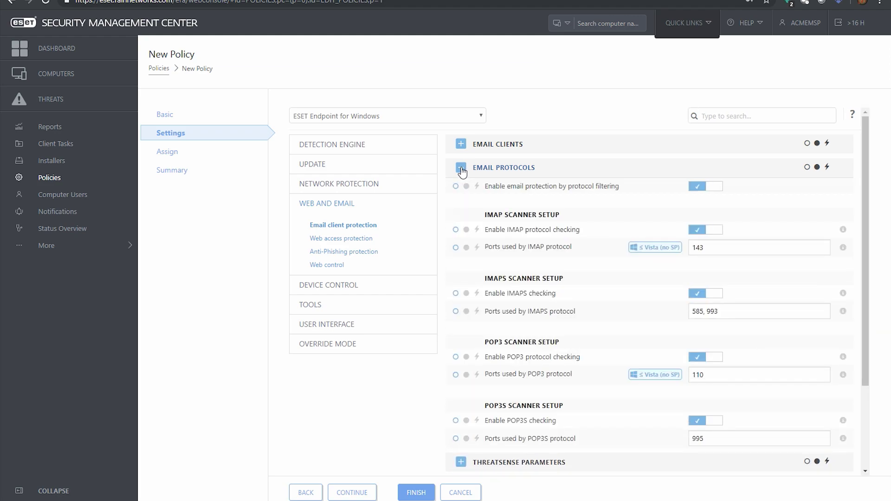
scroll(520, 297, down, 1)
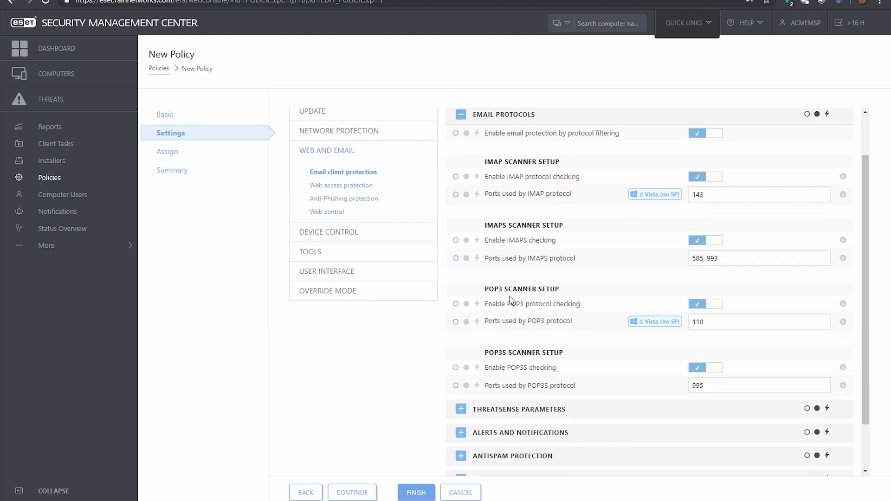
click(460, 116)
click(461, 192)
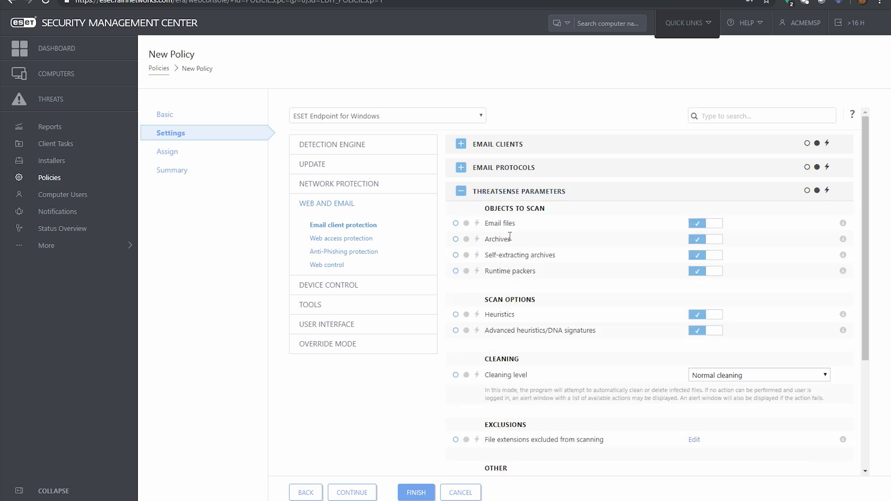
scroll(510, 237, down, 2)
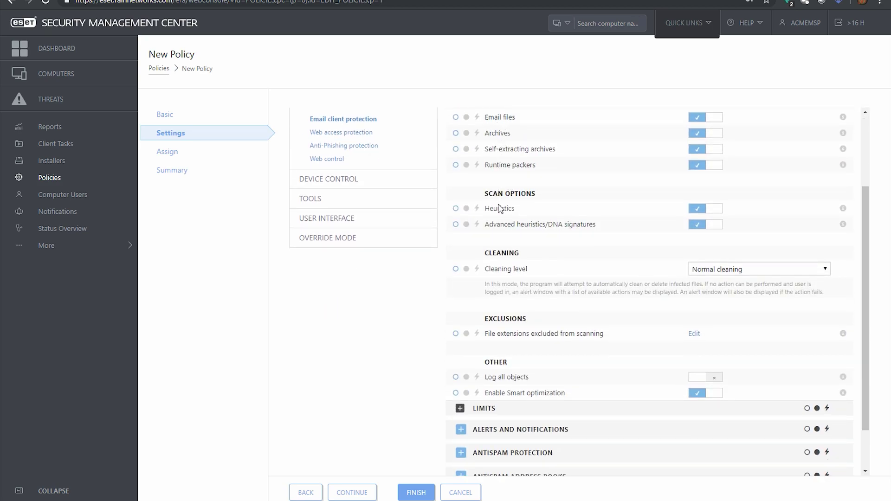
scroll(476, 223, up, 1)
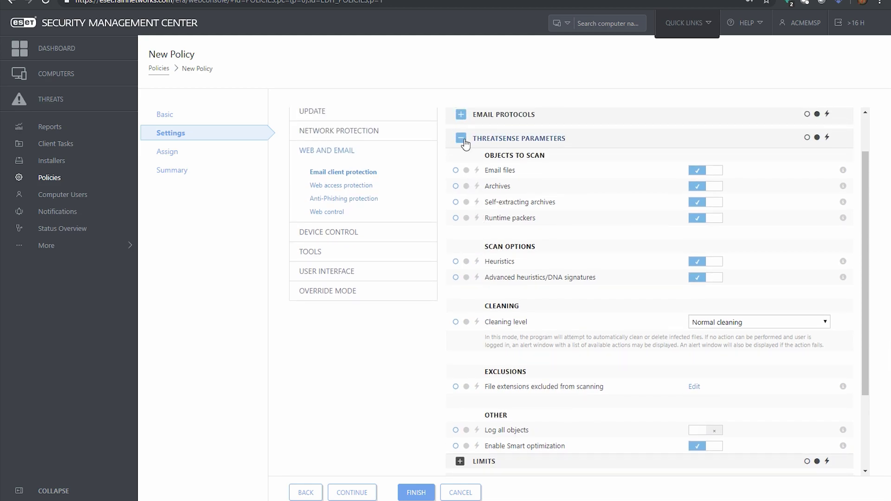
click(461, 139)
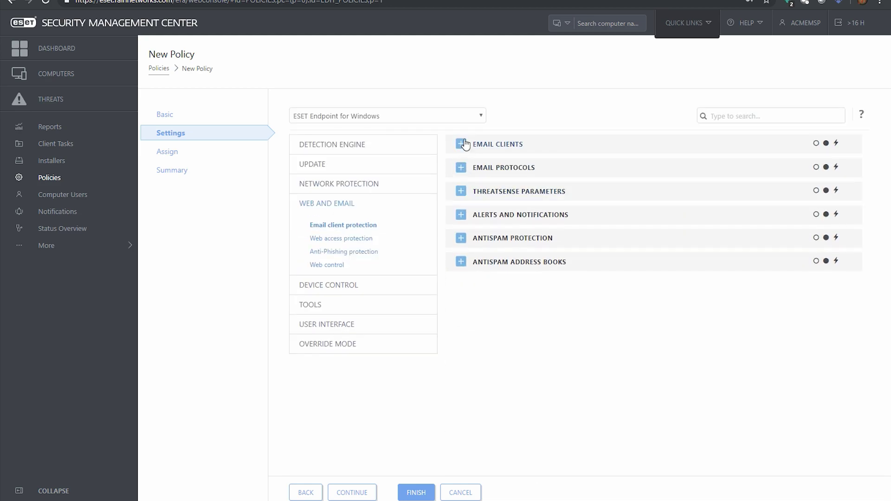
Step: Look through Alerts and Notifications and Antispam Protection, then show Antispam Address Books
click(460, 214)
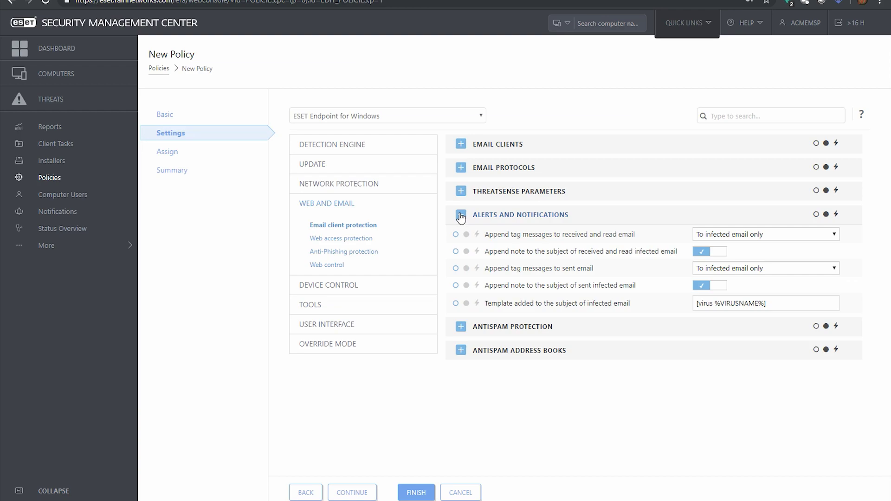
click(461, 217)
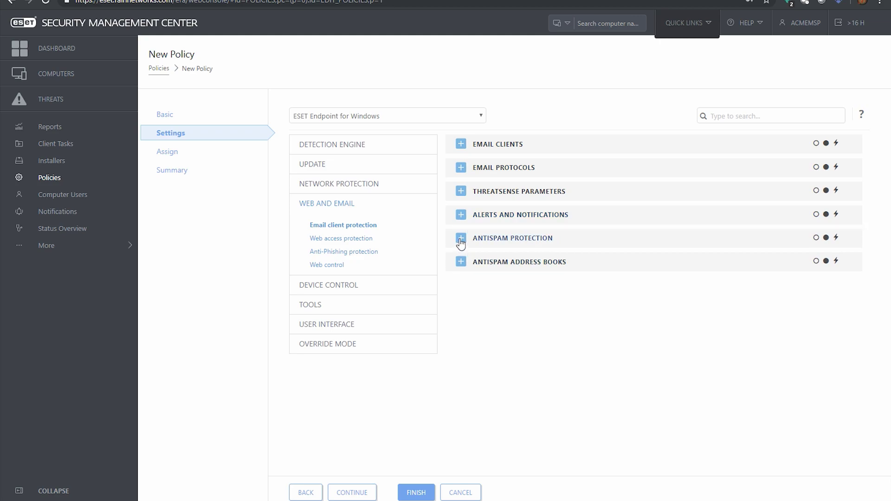
click(461, 240)
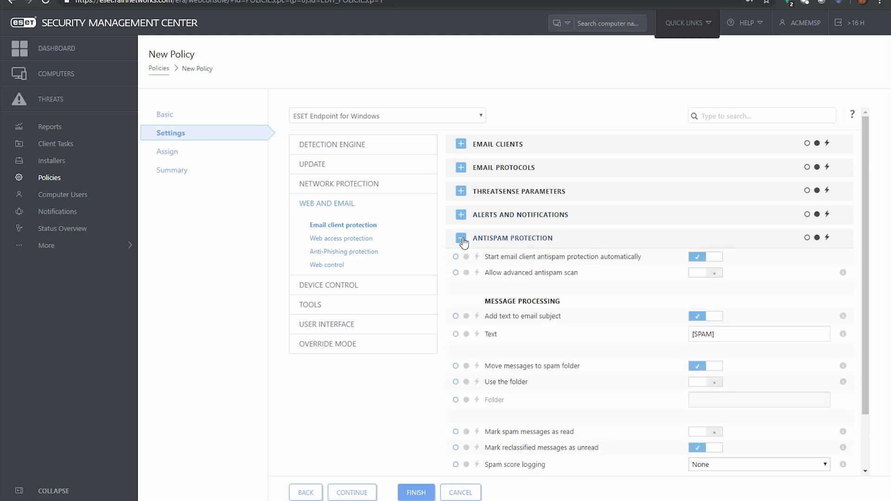
scroll(597, 251, down, 2)
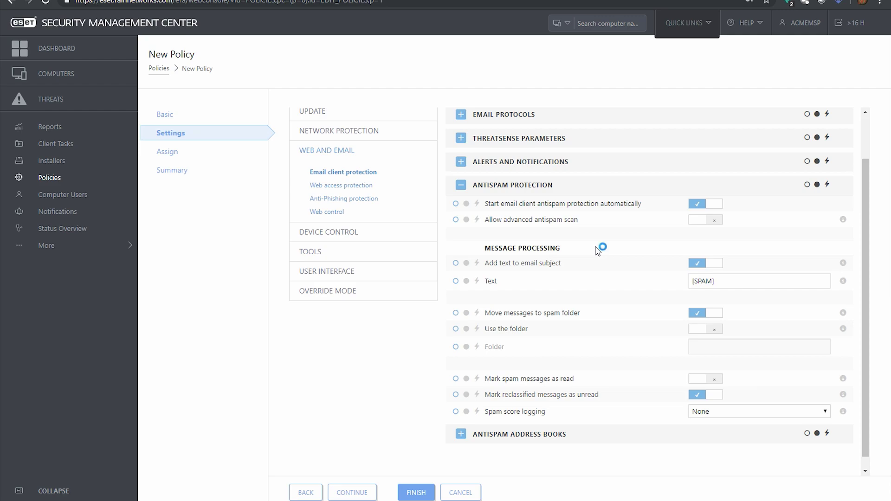
click(460, 435)
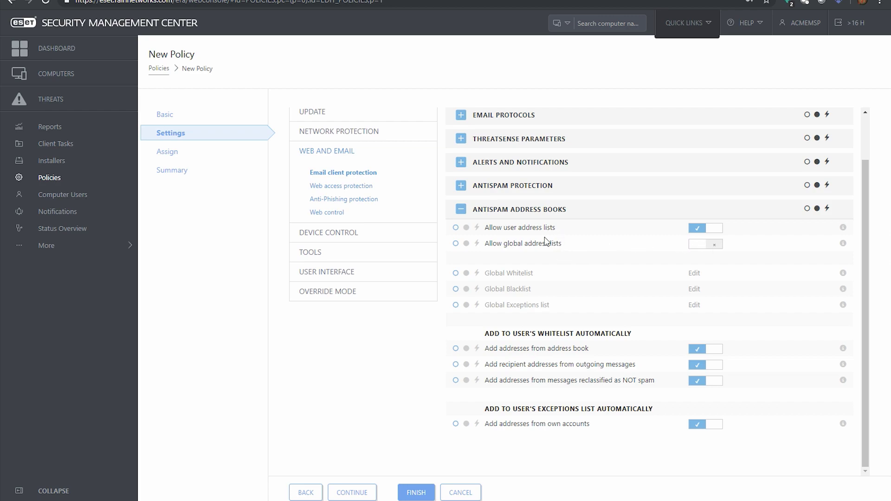
click(704, 246)
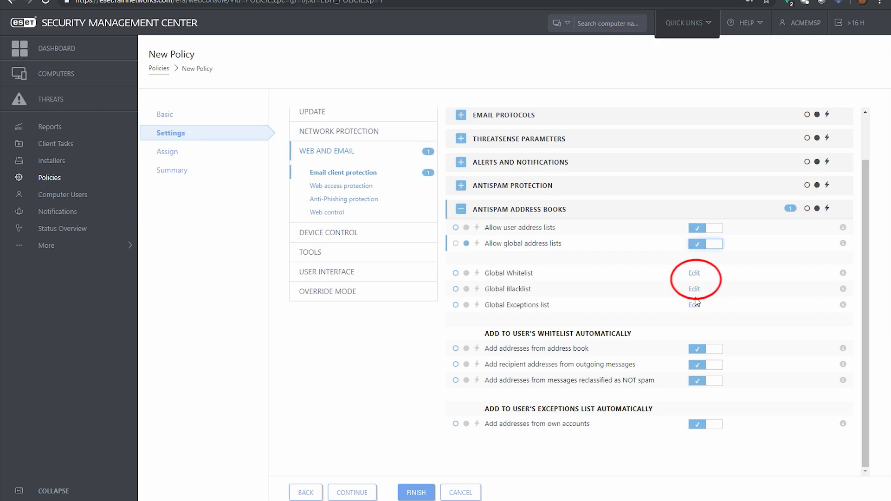
click(693, 274)
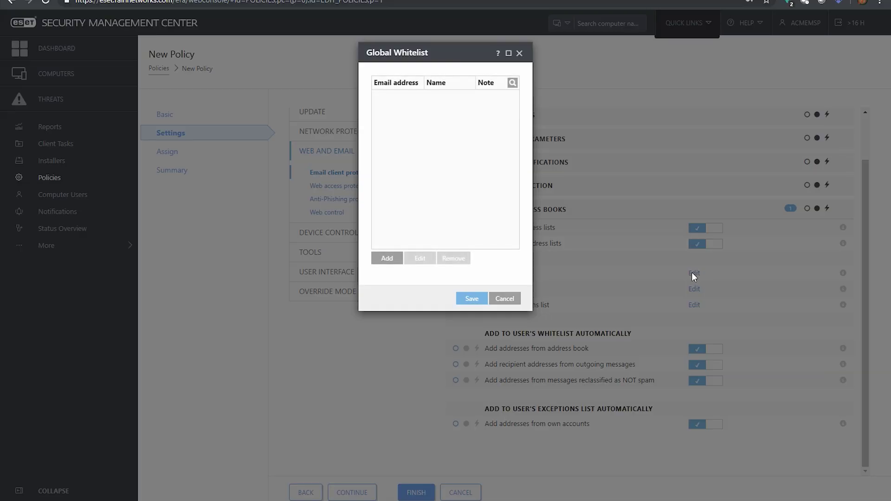
click(387, 258)
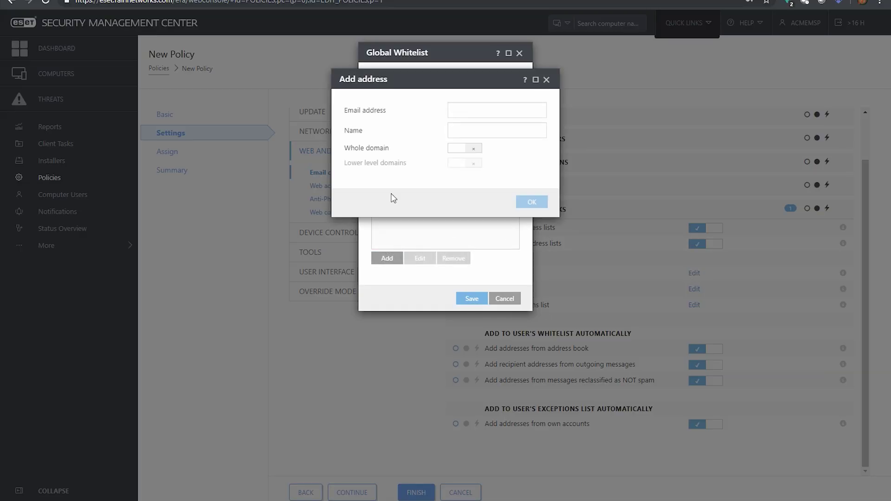
click(473, 110)
text(@eset.)
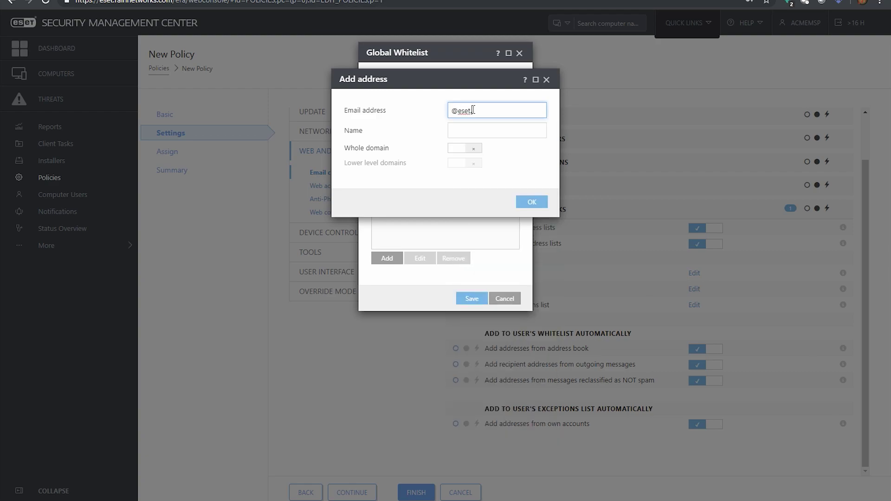
text(com)
key(Tab)
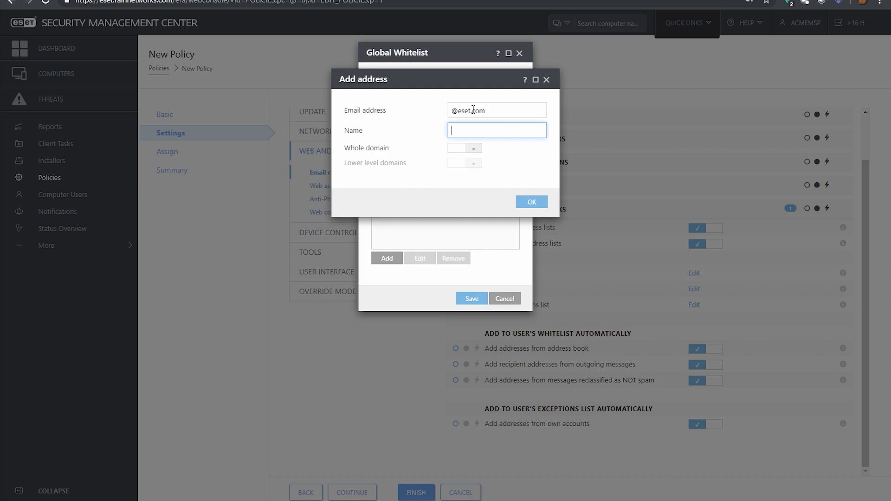
text(ESET)
click(463, 149)
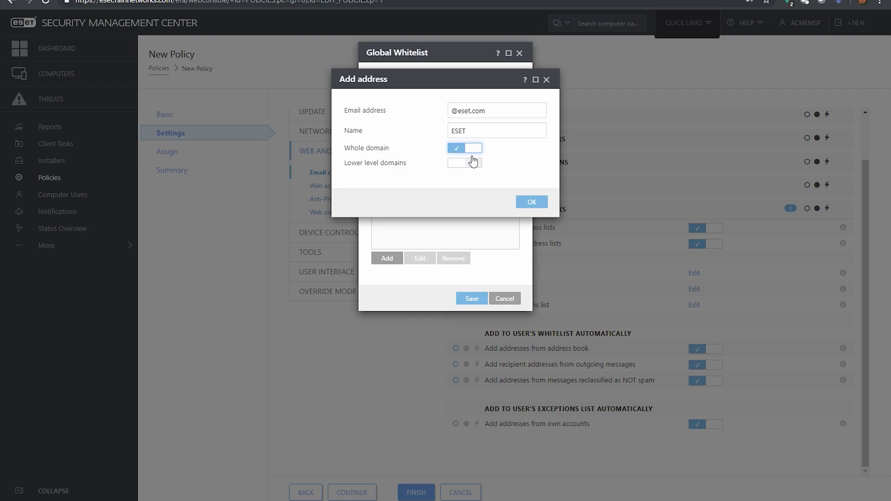
click(532, 201)
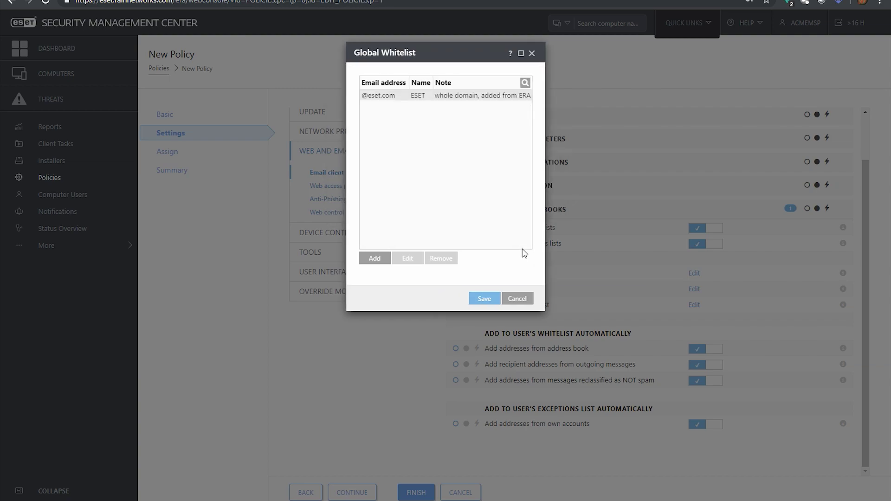
click(483, 302)
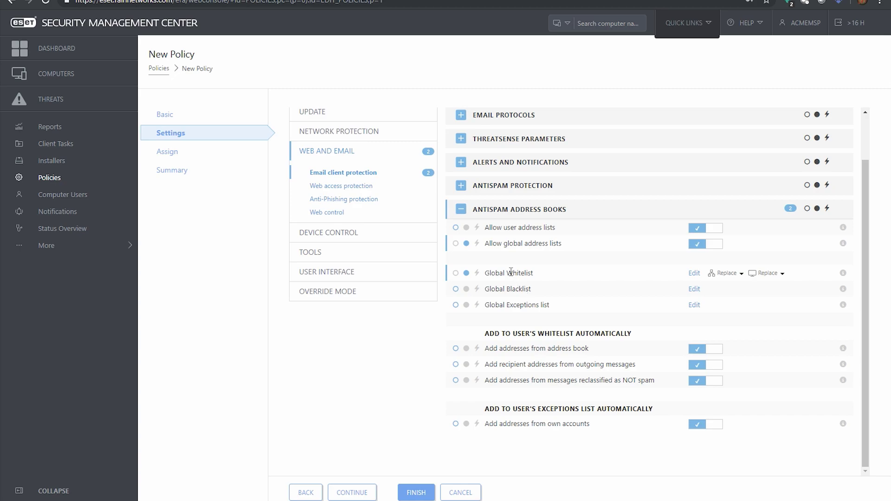
Step: Move to the assignment step and browse the ACME MSP Inc. computers as possible targets
click(356, 493)
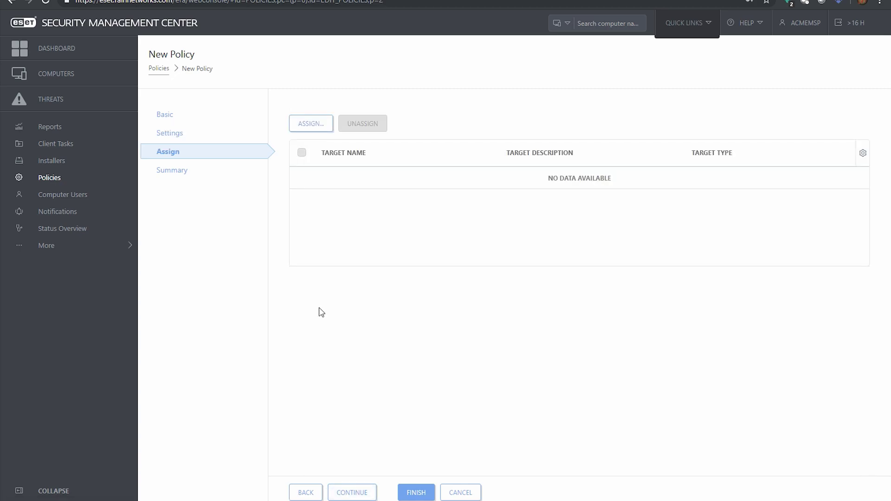
click(303, 127)
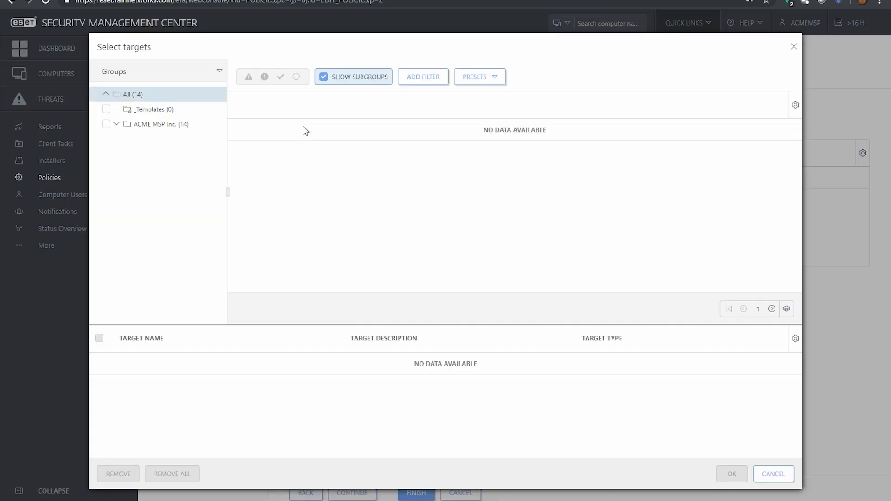
click(116, 125)
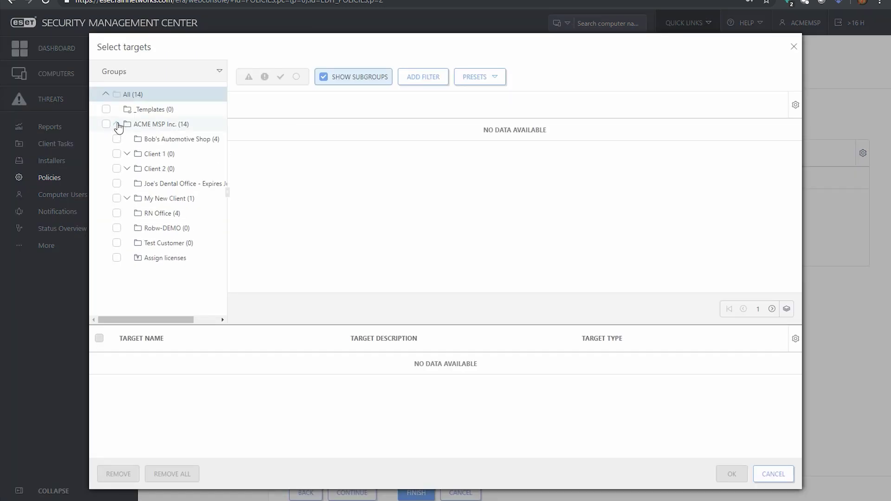
click(144, 124)
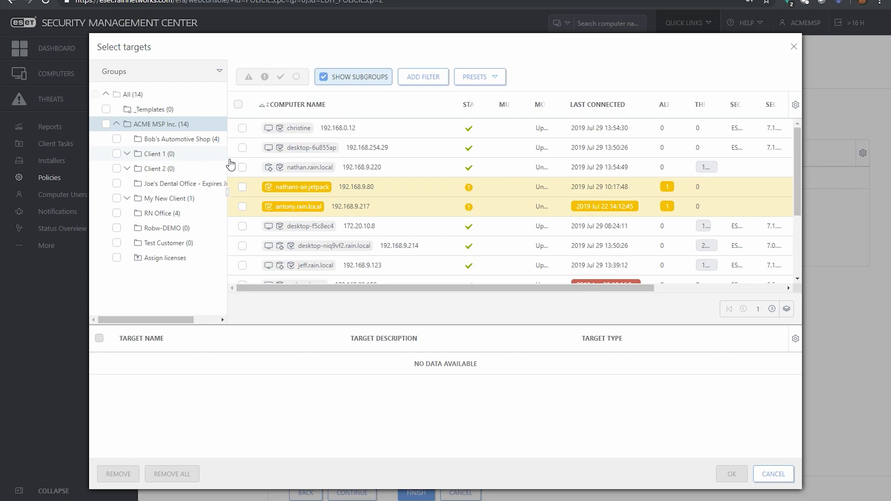
click(242, 129)
click(242, 167)
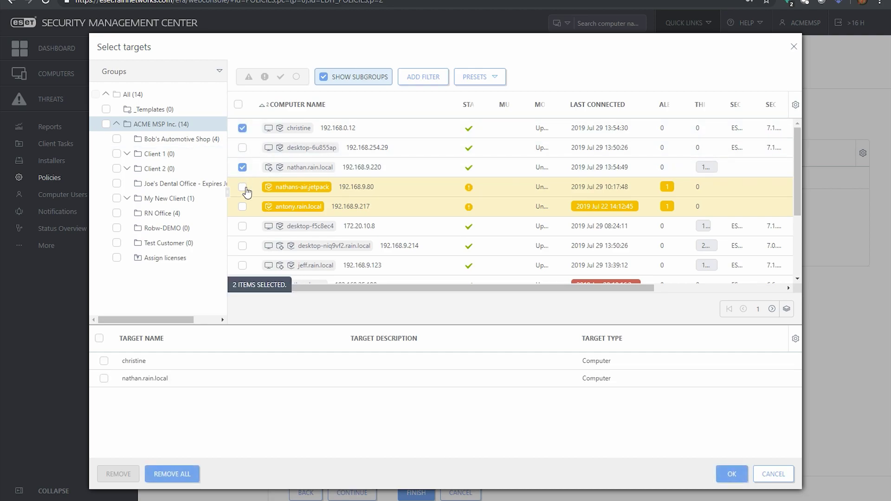
click(242, 186)
click(242, 206)
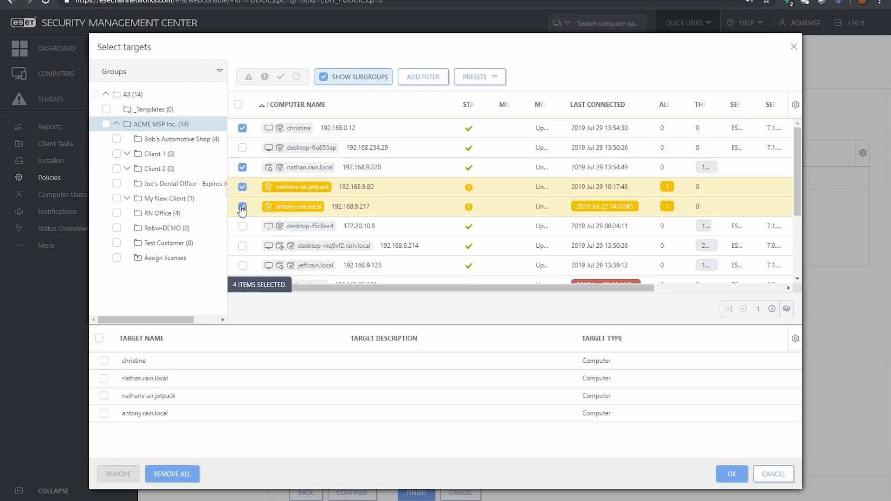
click(238, 105)
click(239, 106)
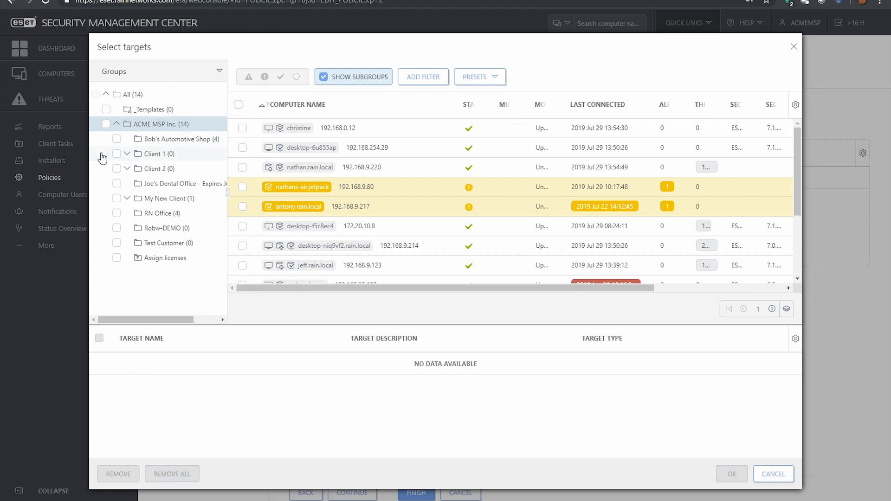
Step: Assign the Bob's Automotive Shop group as the target and create the policy
click(122, 138)
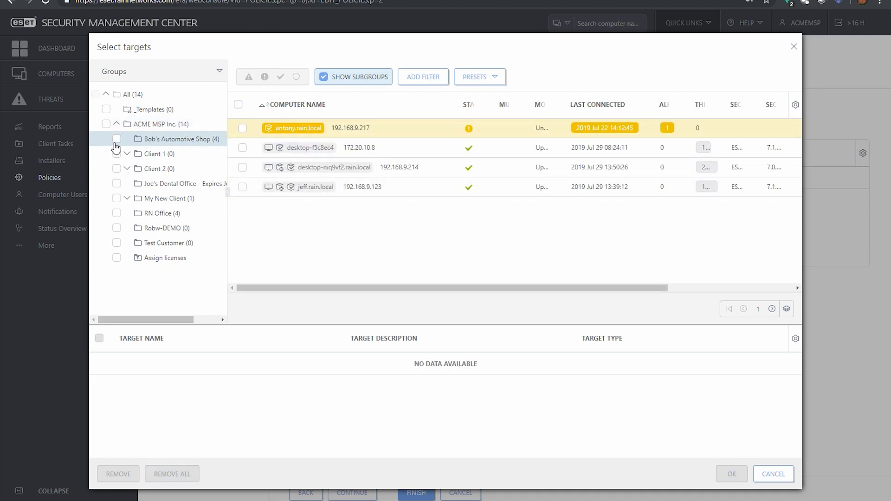
click(116, 139)
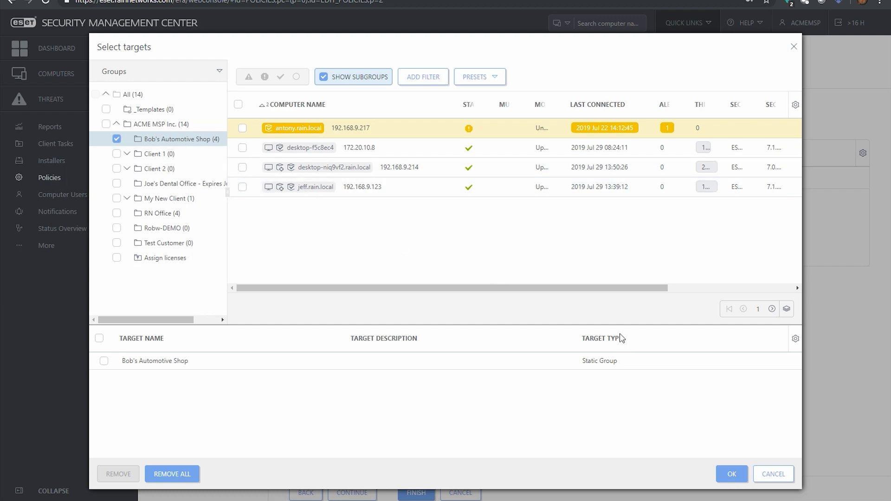
click(729, 474)
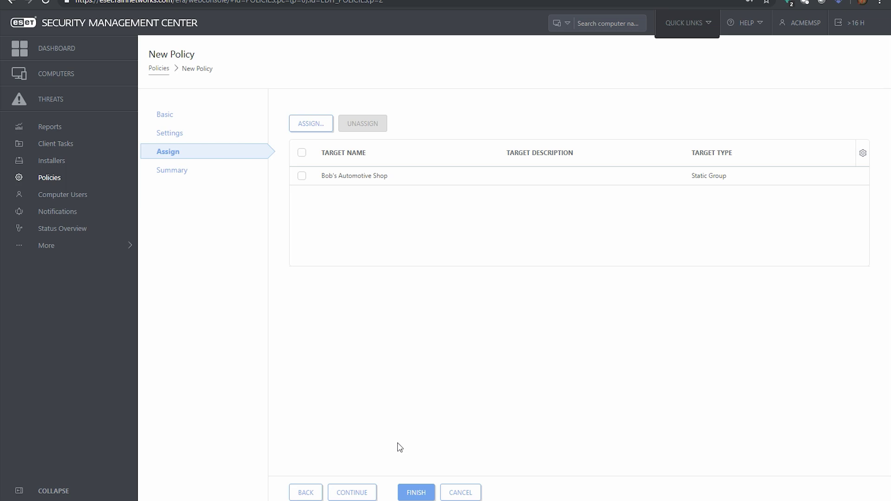
click(417, 493)
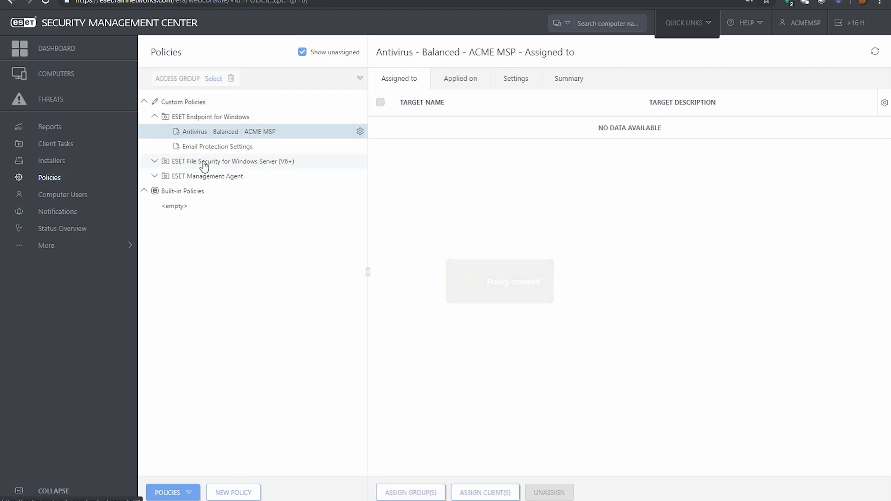
Step: Reopen the Email Protection Settings policy under ESET Endpoint for Windows for editing
click(192, 146)
click(358, 147)
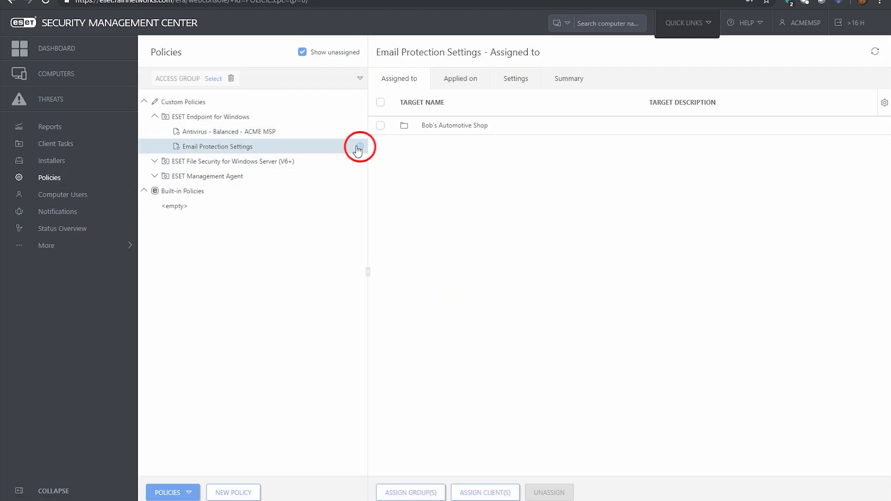
click(344, 184)
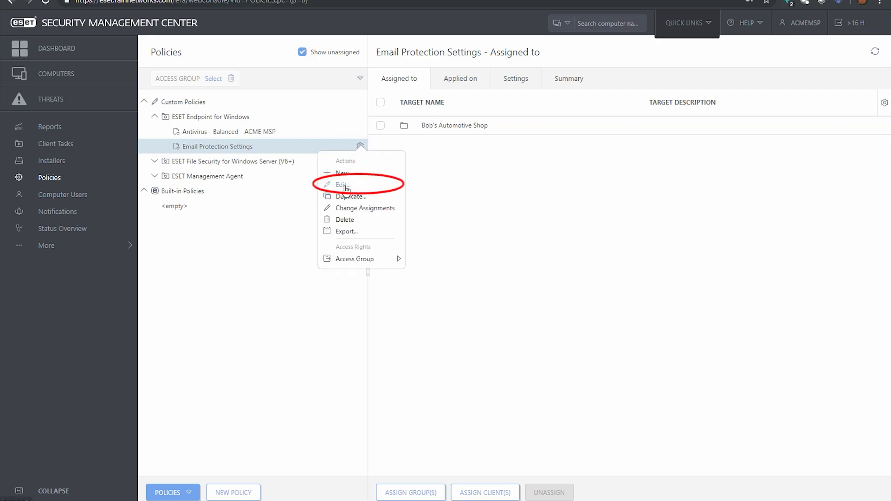